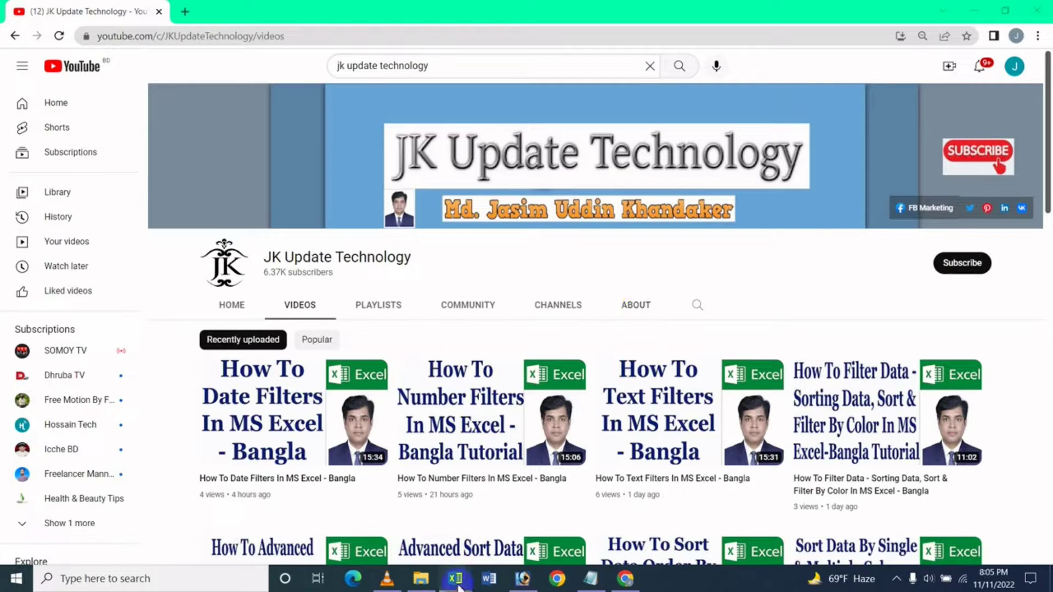
- Switch to the Employee Sales Report workbook in Excel and turn on filtering for the sales table on Sheet3
{"action": "mouse_move", "coordinate": [454, 579]}
{"action": "left_click", "coordinate": [546, 535]}
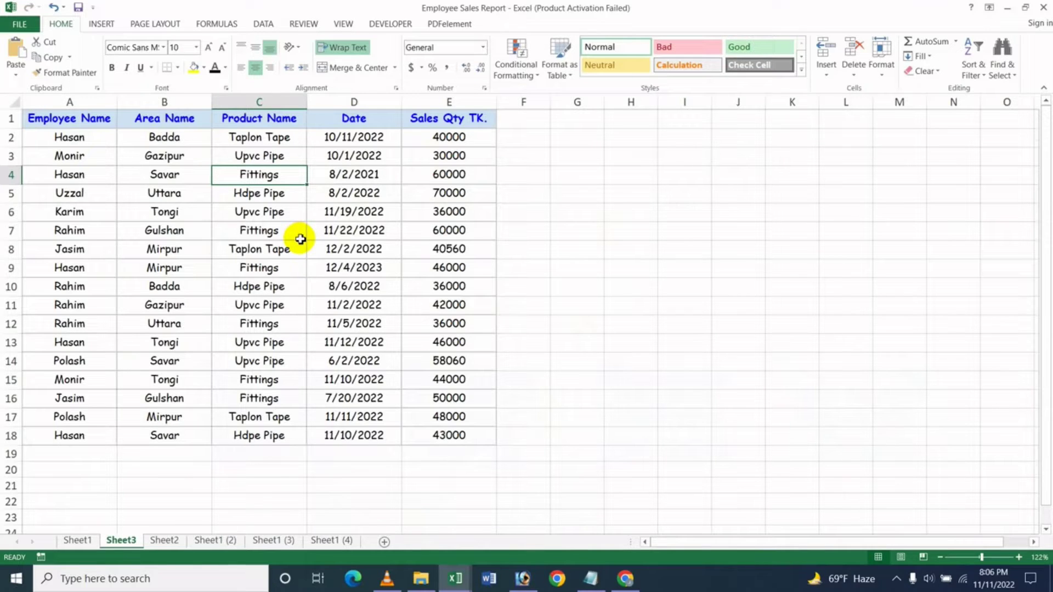
{"action": "left_click", "coordinate": [277, 232]}
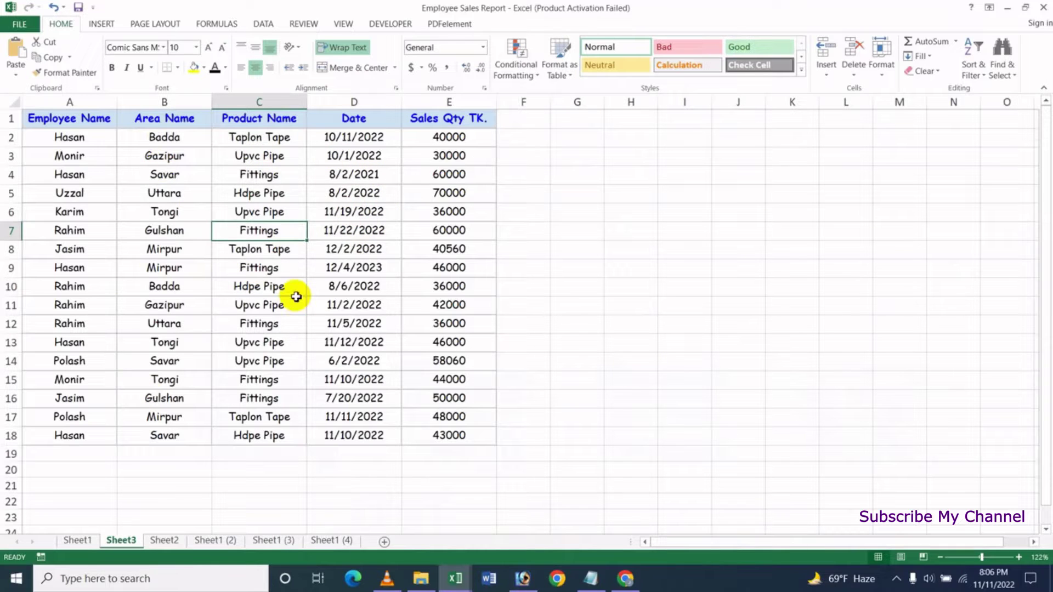
{"action": "left_click", "coordinate": [156, 230]}
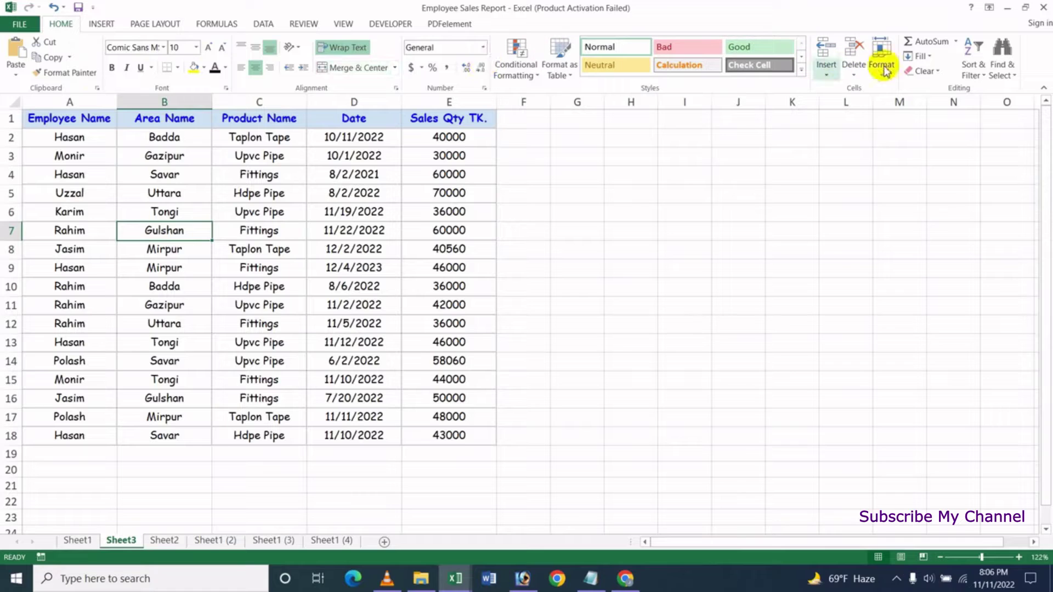
{"action": "left_click", "coordinate": [986, 76]}
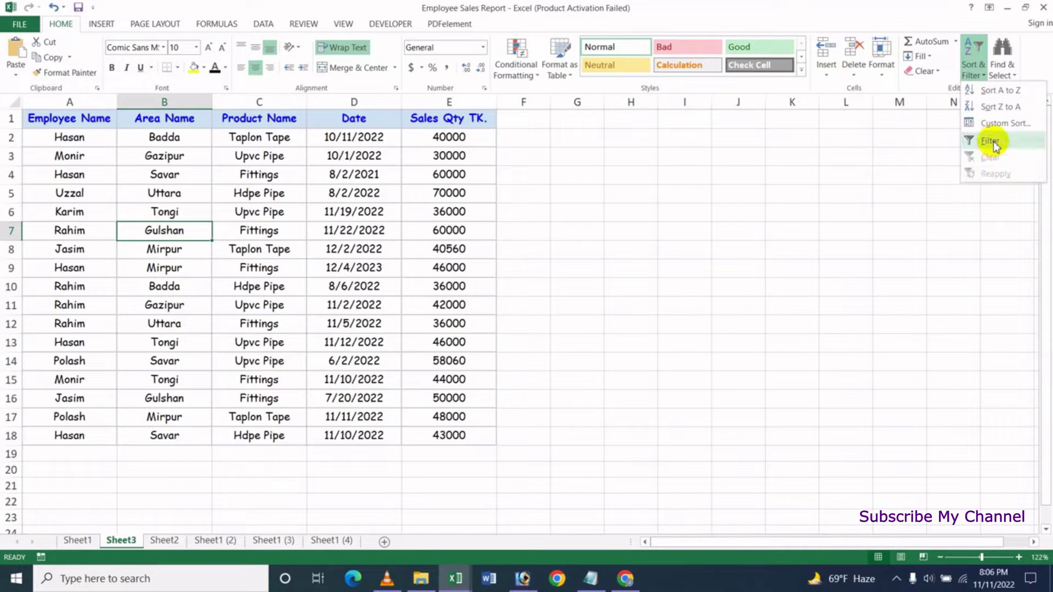
{"action": "left_click", "coordinate": [326, 254]}
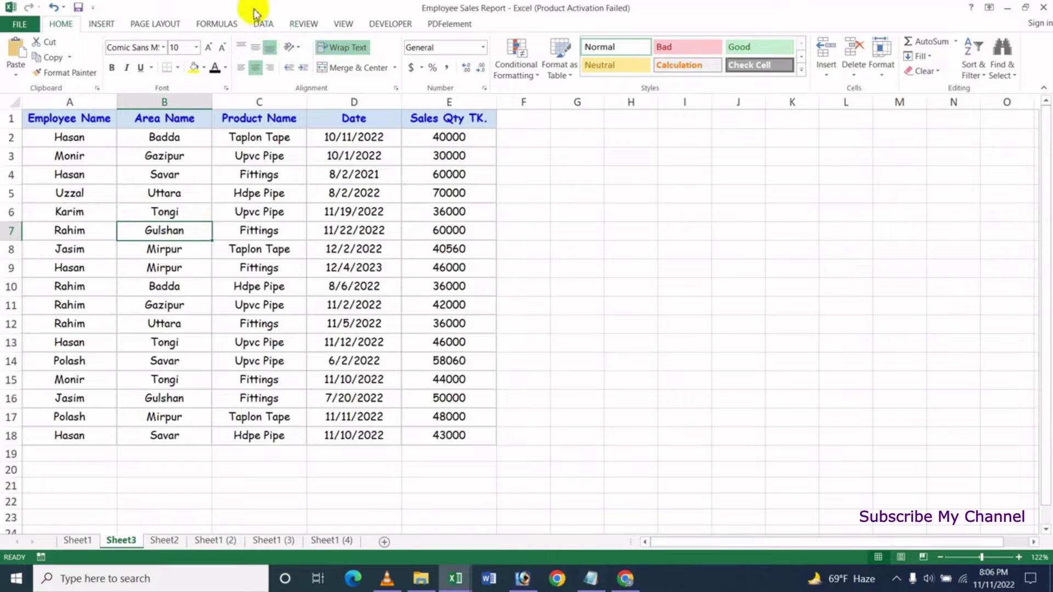
{"action": "left_click", "coordinate": [264, 26]}
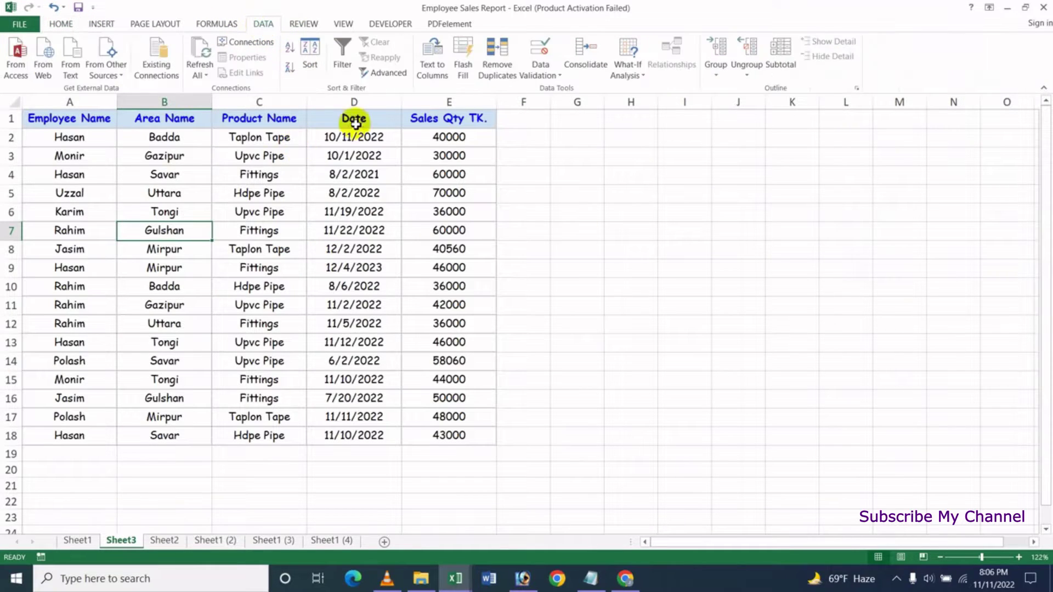
{"action": "left_click", "coordinate": [341, 65]}
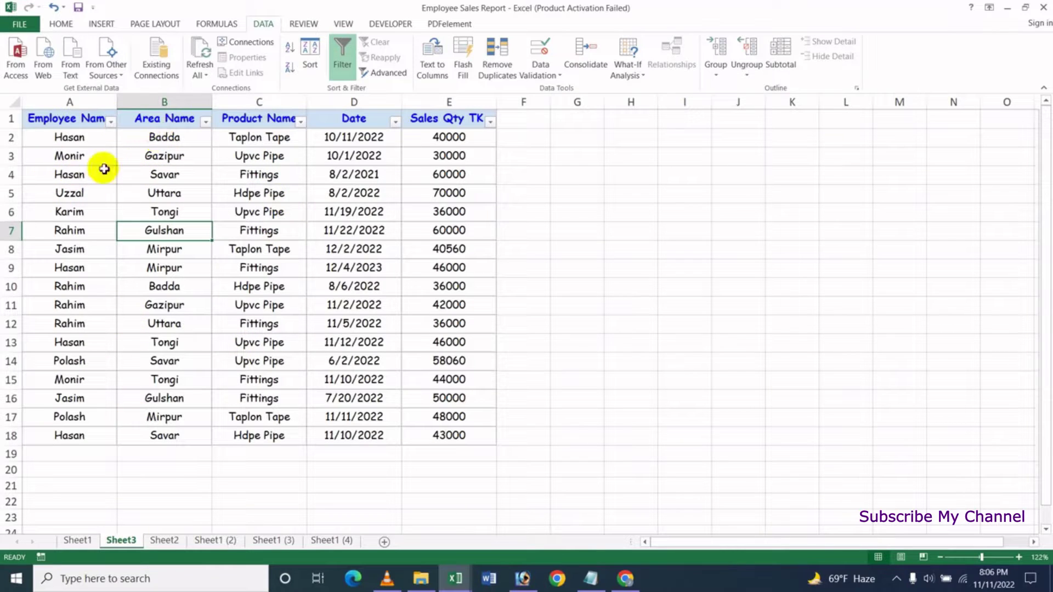
- Filter the Employee Name column to show only the third and fifth names in its value list
{"action": "left_click", "coordinate": [111, 122]}
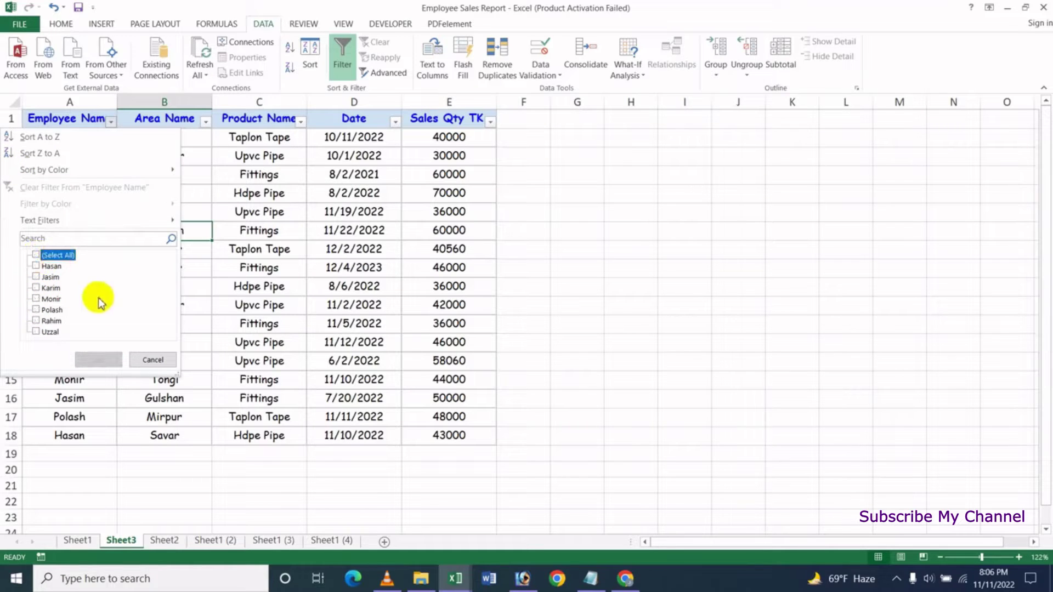
{"action": "left_click", "coordinate": [35, 288]}
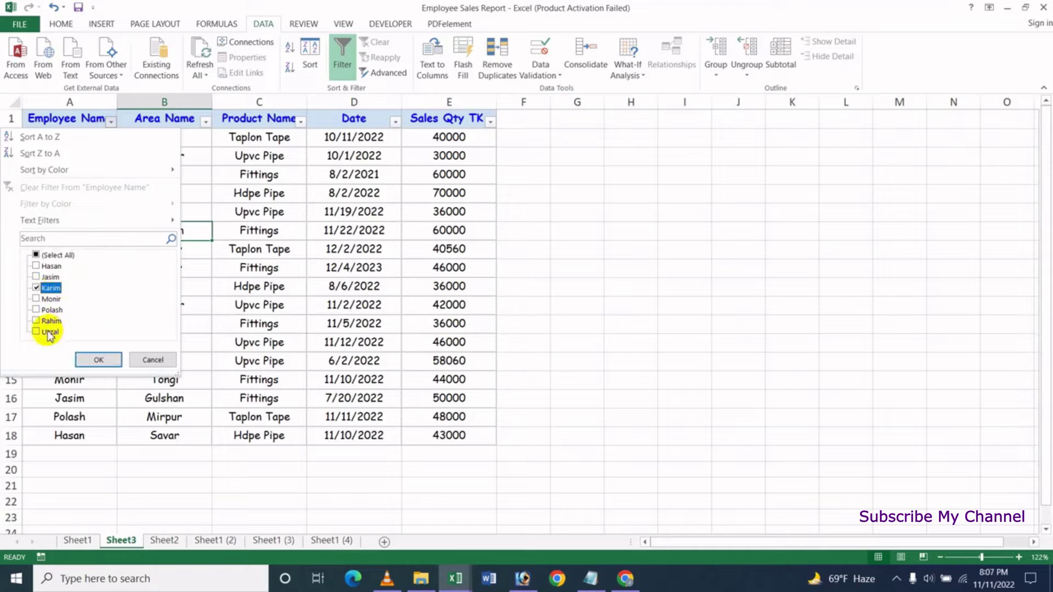
{"action": "left_click", "coordinate": [99, 361]}
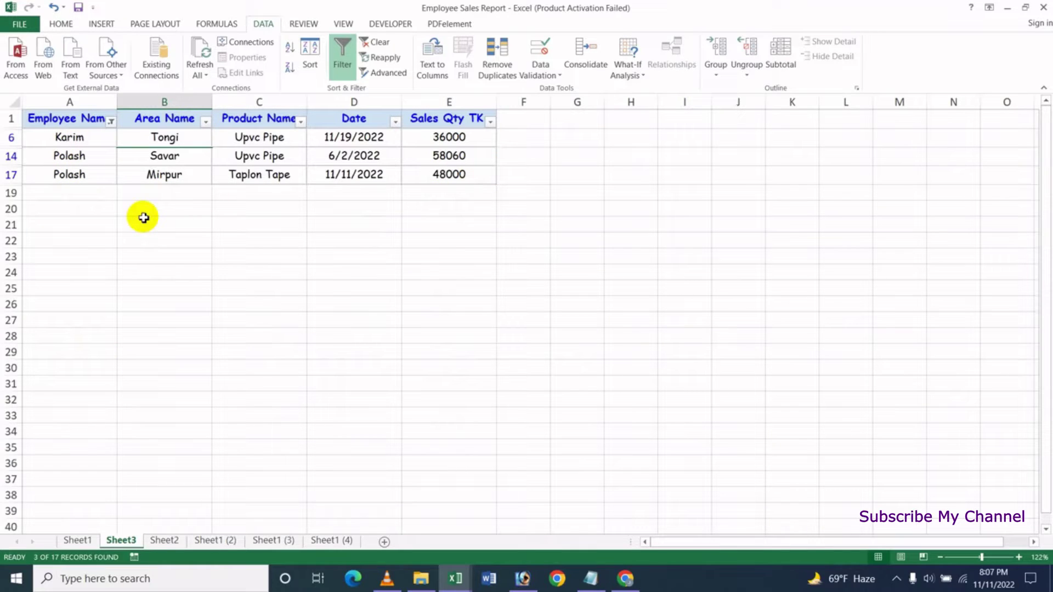
- Change the Employee Name filter to show only the first employee in its value list
{"action": "left_click", "coordinate": [111, 122]}
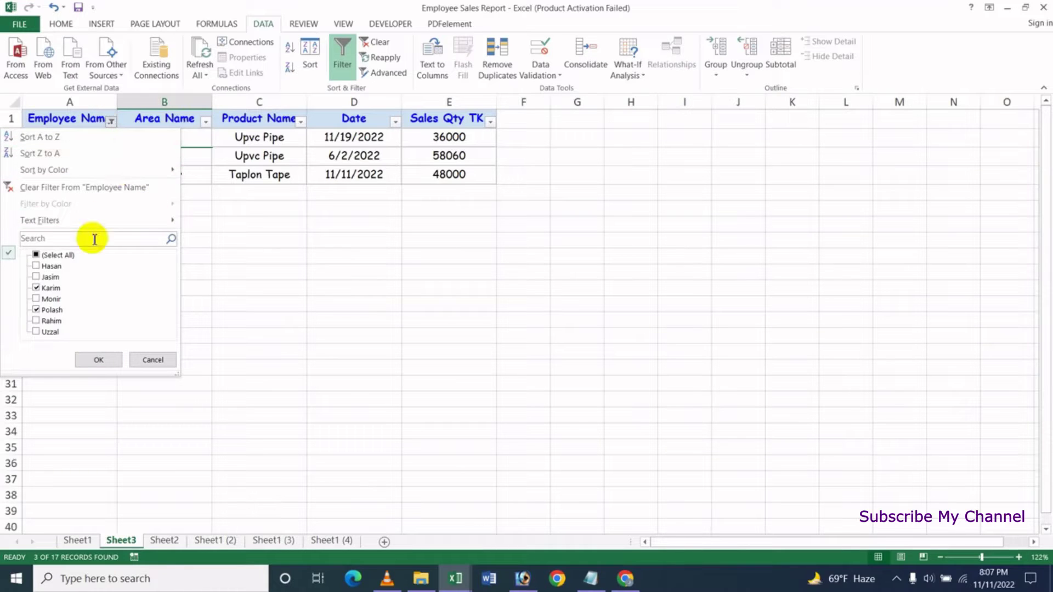
{"action": "left_click", "coordinate": [49, 288]}
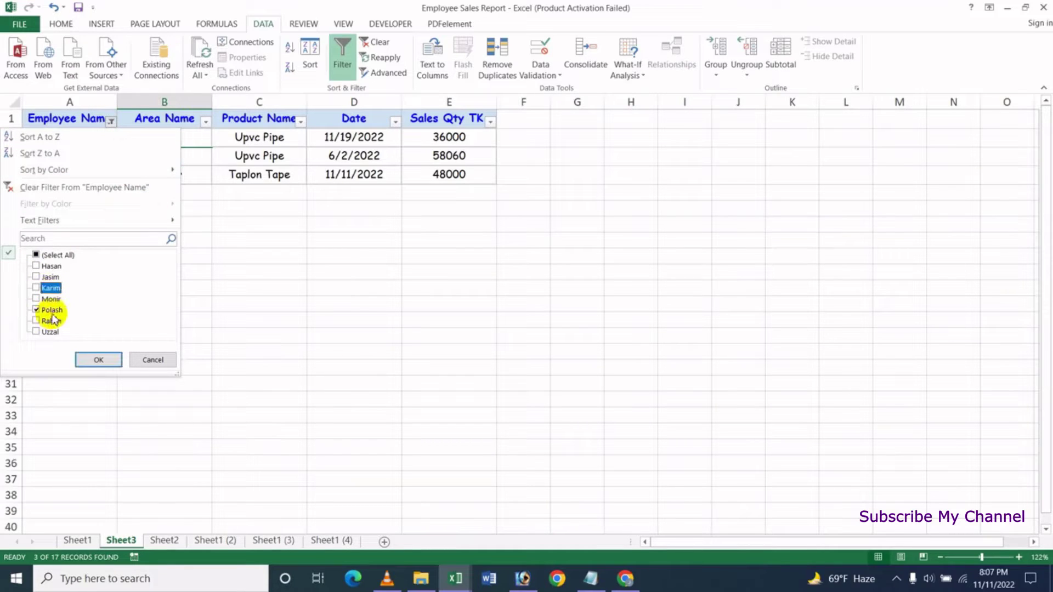
{"action": "left_click", "coordinate": [37, 267]}
{"action": "left_click", "coordinate": [99, 360]}
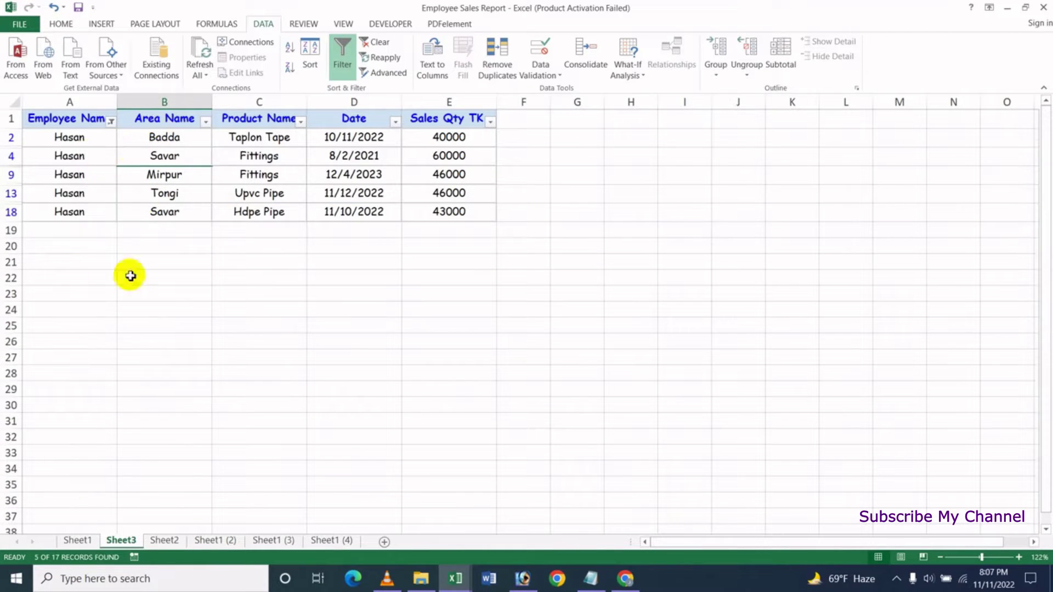
- Search the Employee Name filter for the second listed employee's name and filter the table to that employee only
{"action": "left_click", "coordinate": [111, 123]}
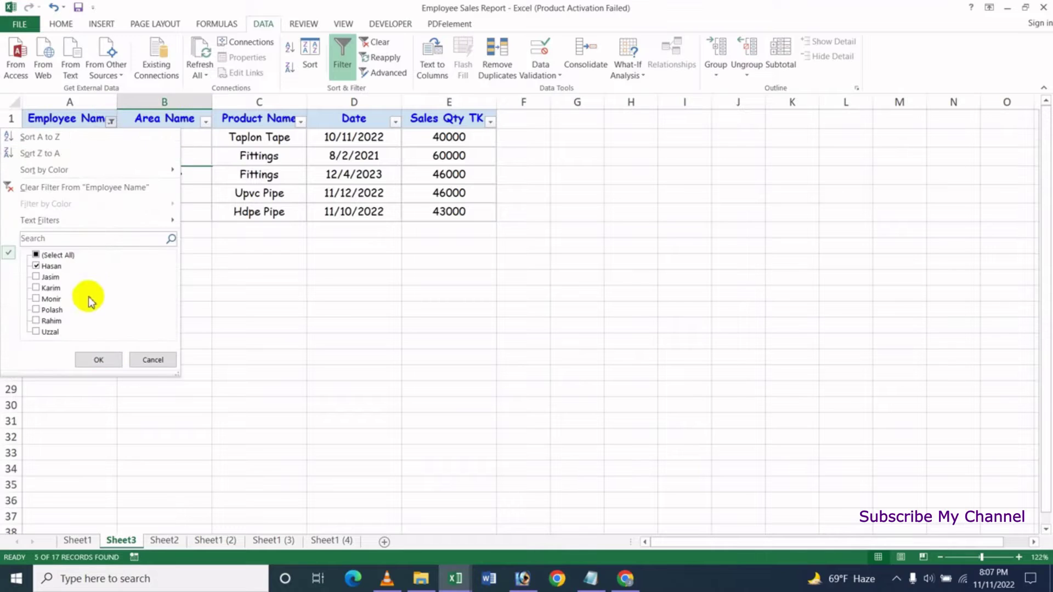
{"action": "left_click", "coordinate": [36, 268]}
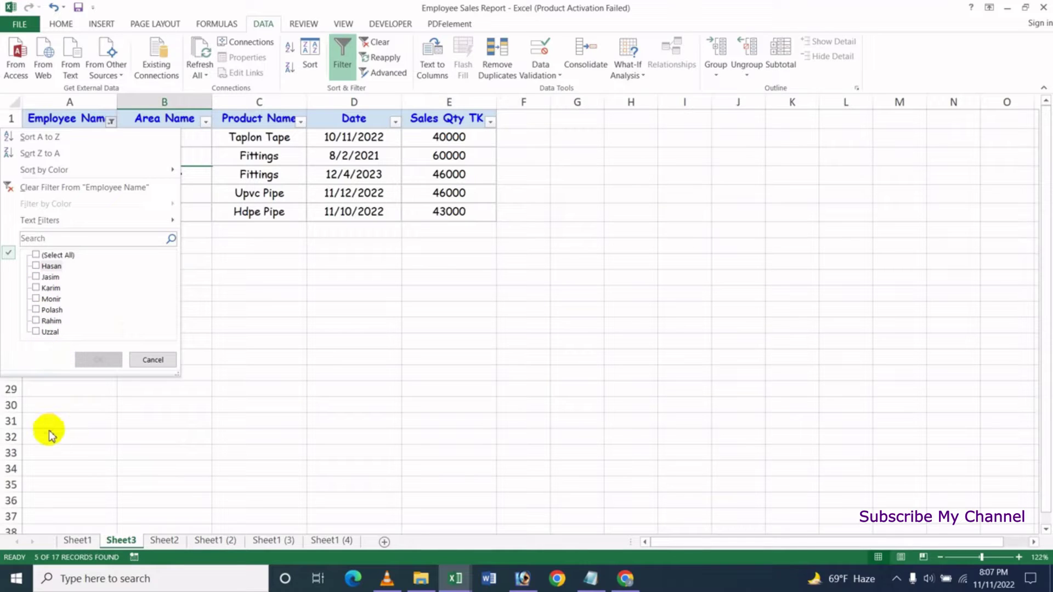
{"action": "left_click", "coordinate": [57, 240]}
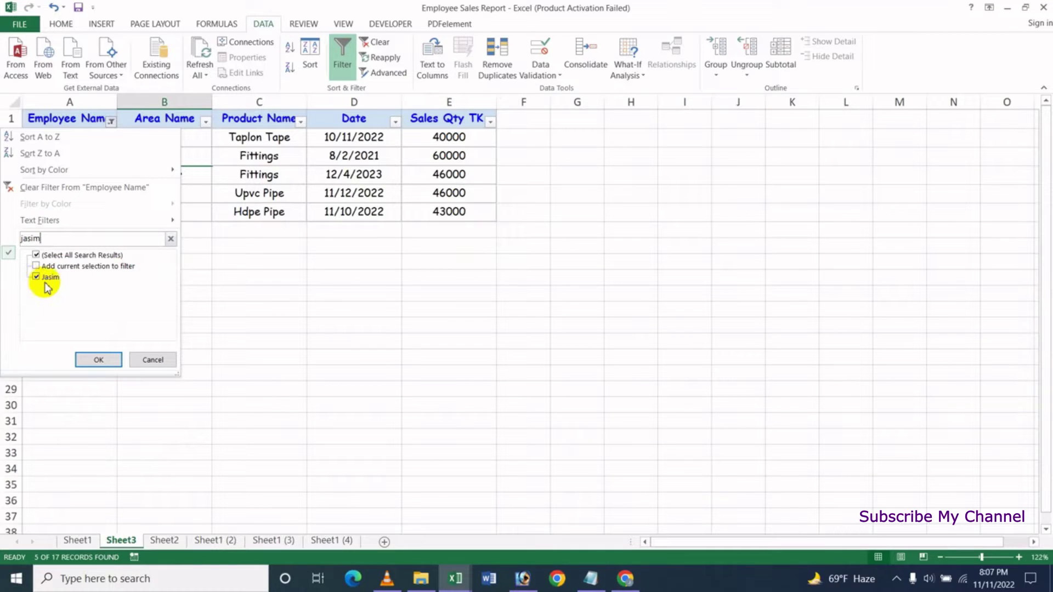
{"action": "left_click", "coordinate": [102, 359]}
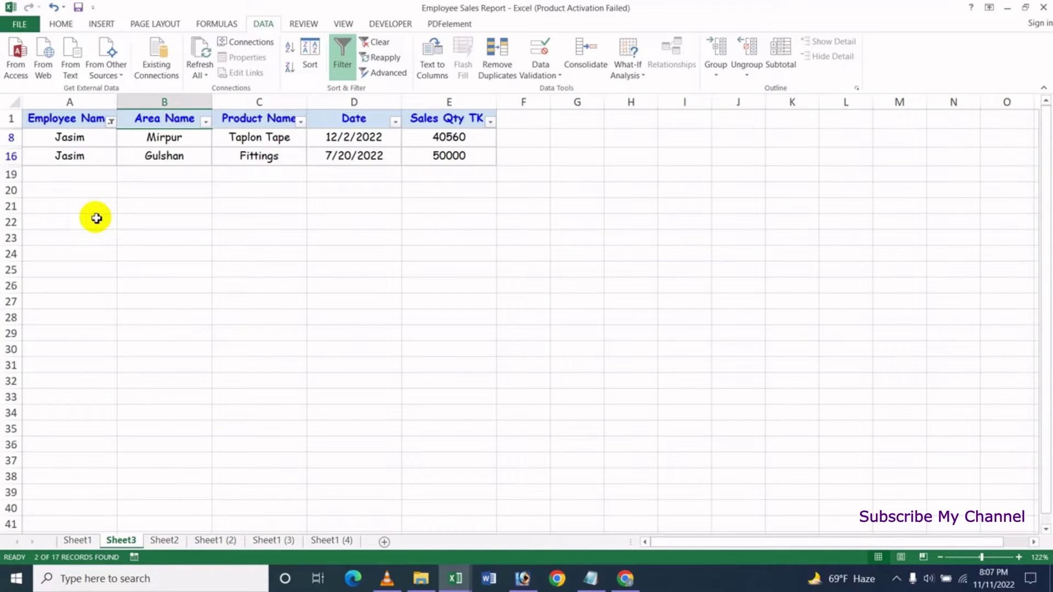
- Reset the Employee Name filter to include all employees
{"action": "left_click", "coordinate": [111, 122]}
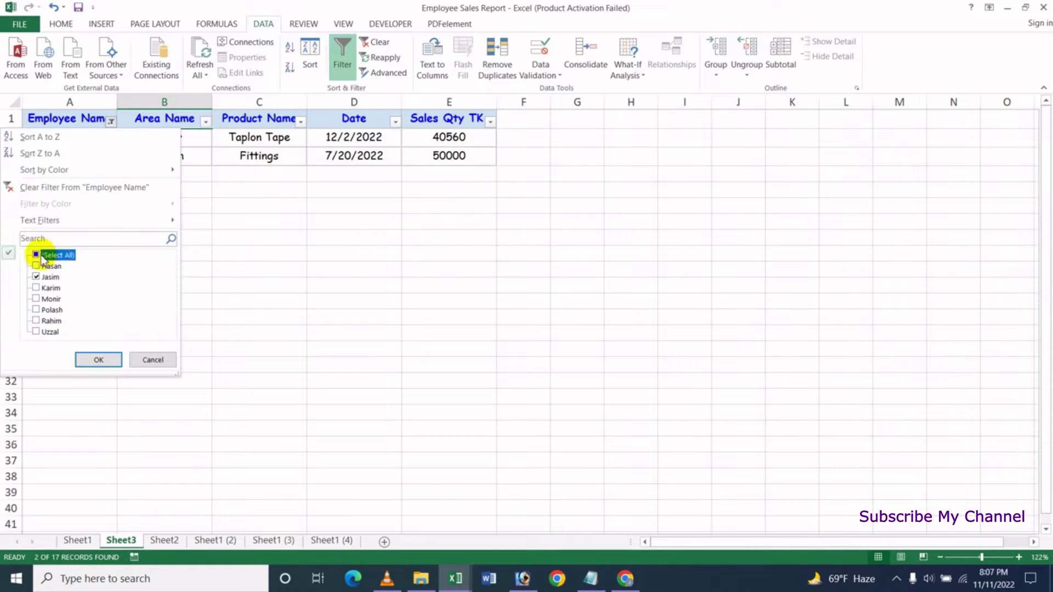
{"action": "left_click", "coordinate": [98, 360]}
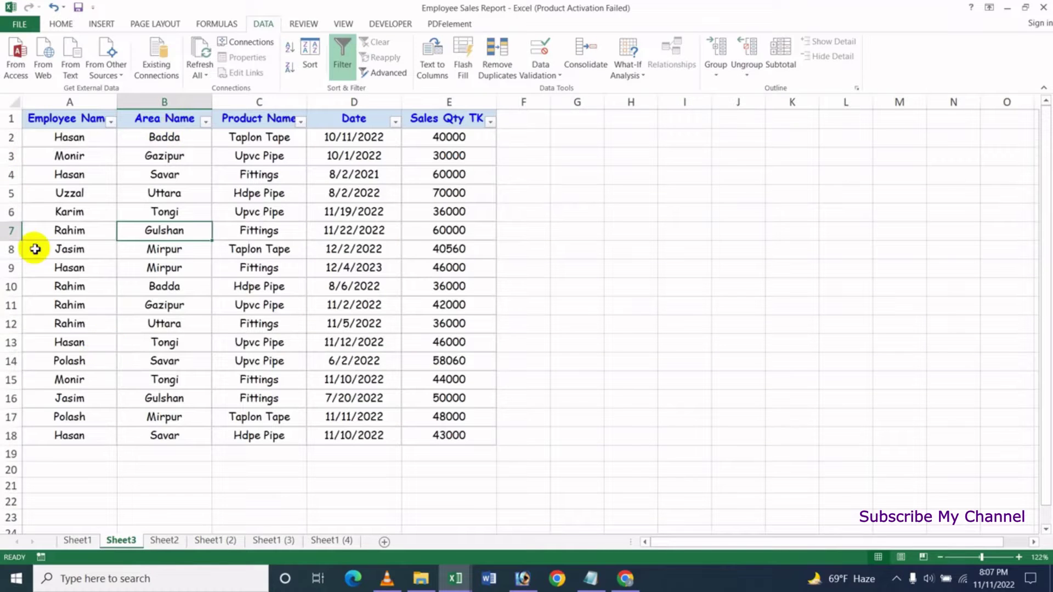
- Review the Text Filters conditions available for the Employee Name column
{"action": "left_click", "coordinate": [110, 122]}
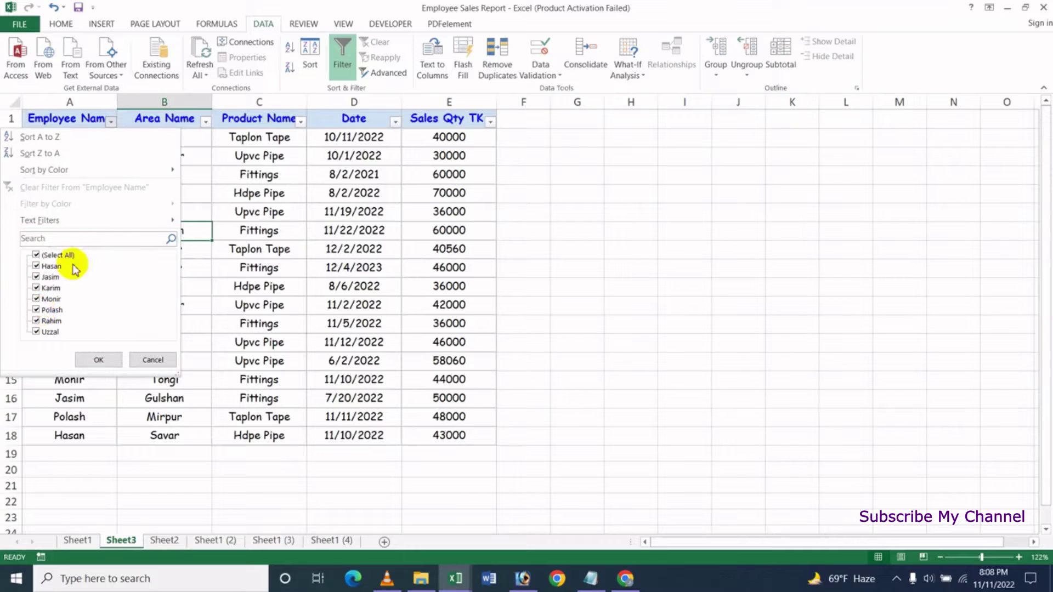
{"action": "mouse_move", "coordinate": [38, 219]}
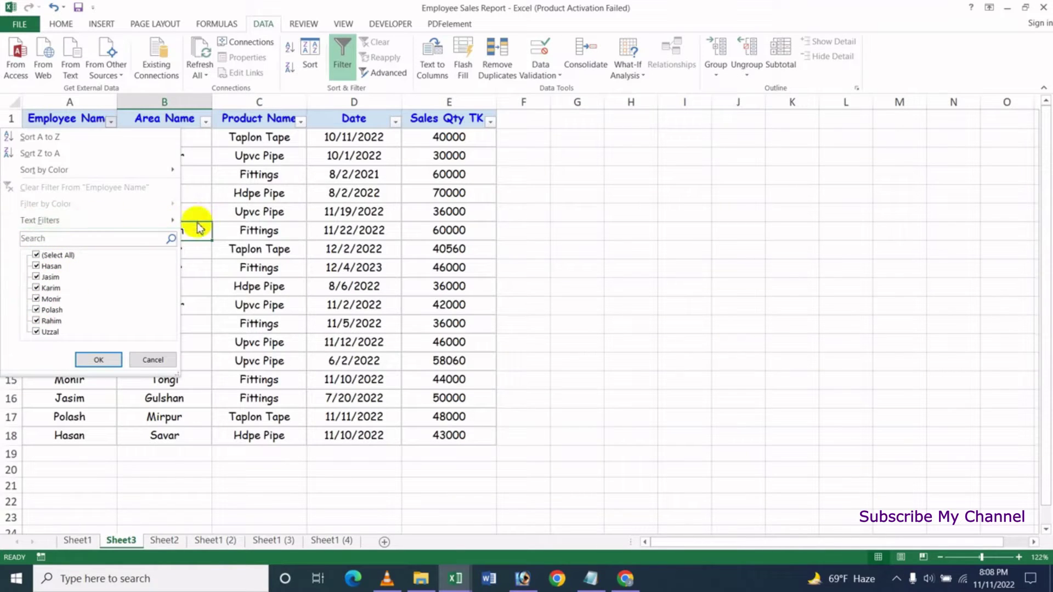
{"action": "mouse_move", "coordinate": [156, 223]}
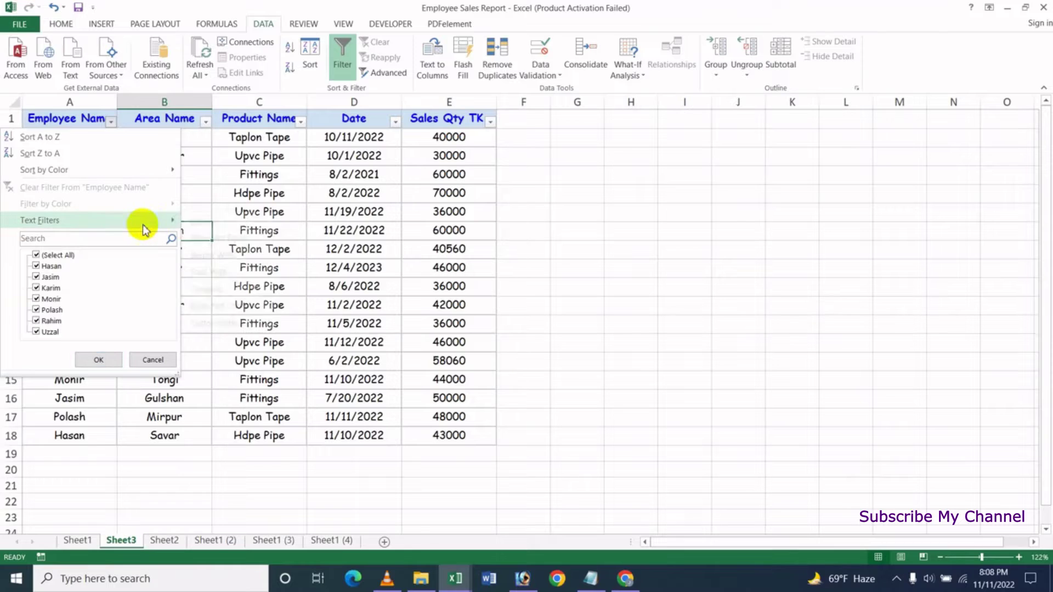
- View the channel's video list in Chrome, return to Excel, and examine the Employee Name column's Text Filters and Sort by Color options
{"action": "left_click", "coordinate": [631, 583]}
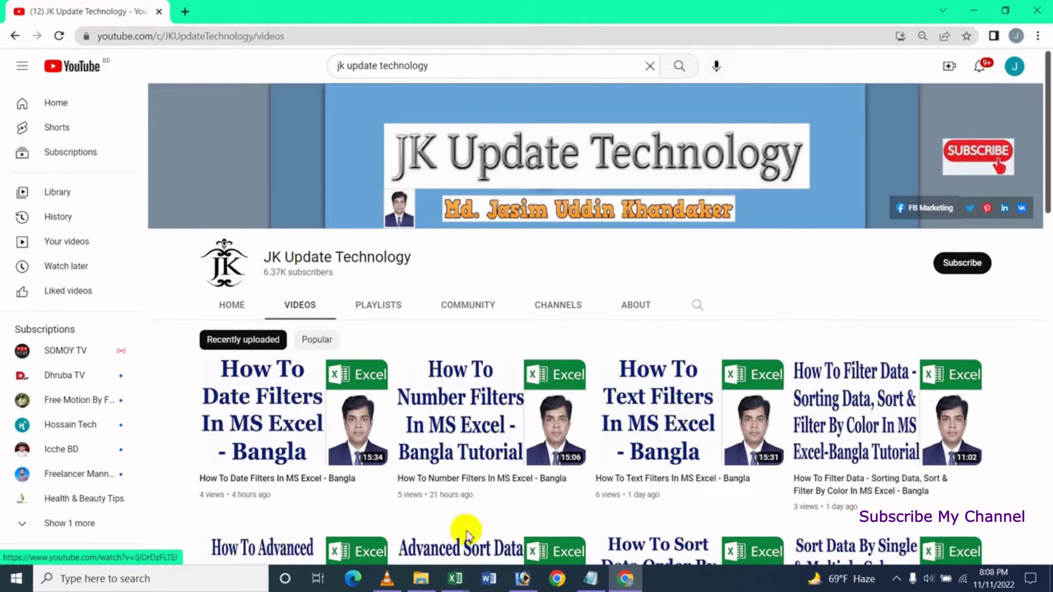
{"action": "mouse_move", "coordinate": [455, 579]}
{"action": "left_click", "coordinate": [516, 519]}
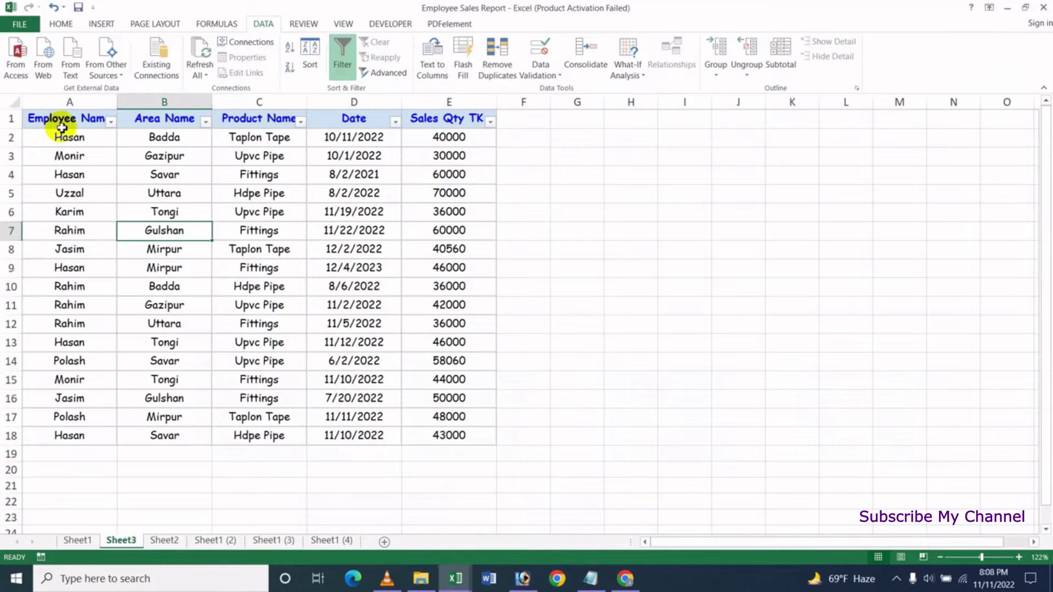
{"action": "left_click", "coordinate": [110, 122]}
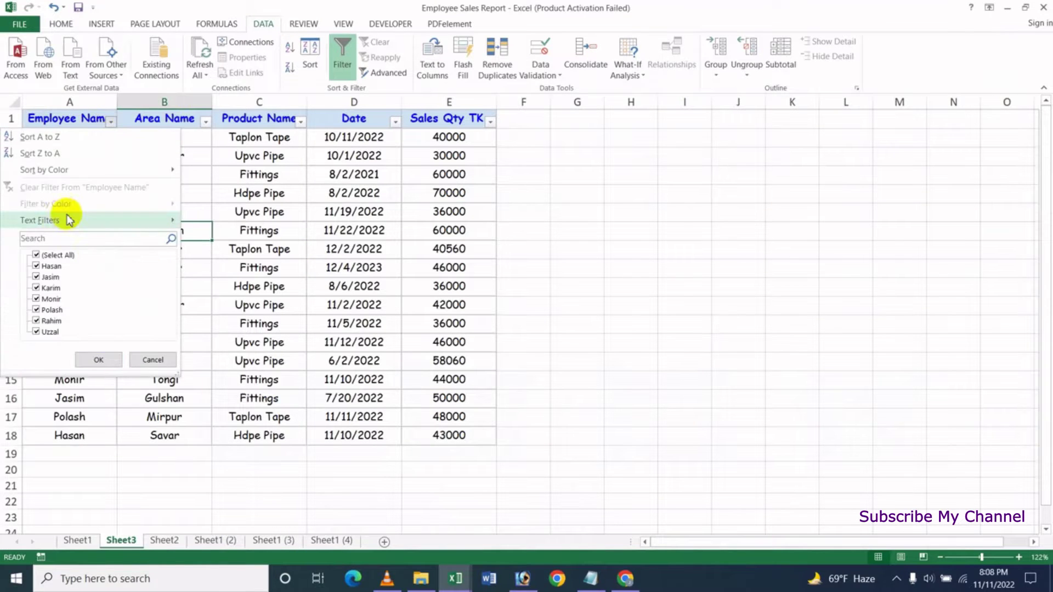
{"action": "mouse_move", "coordinate": [94, 219]}
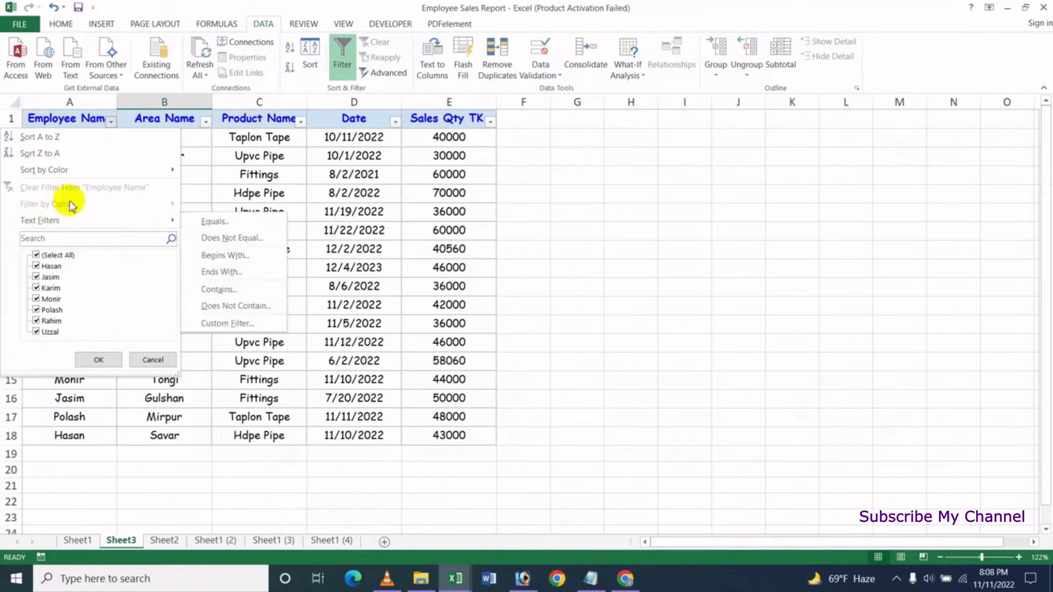
{"action": "mouse_move", "coordinate": [77, 174]}
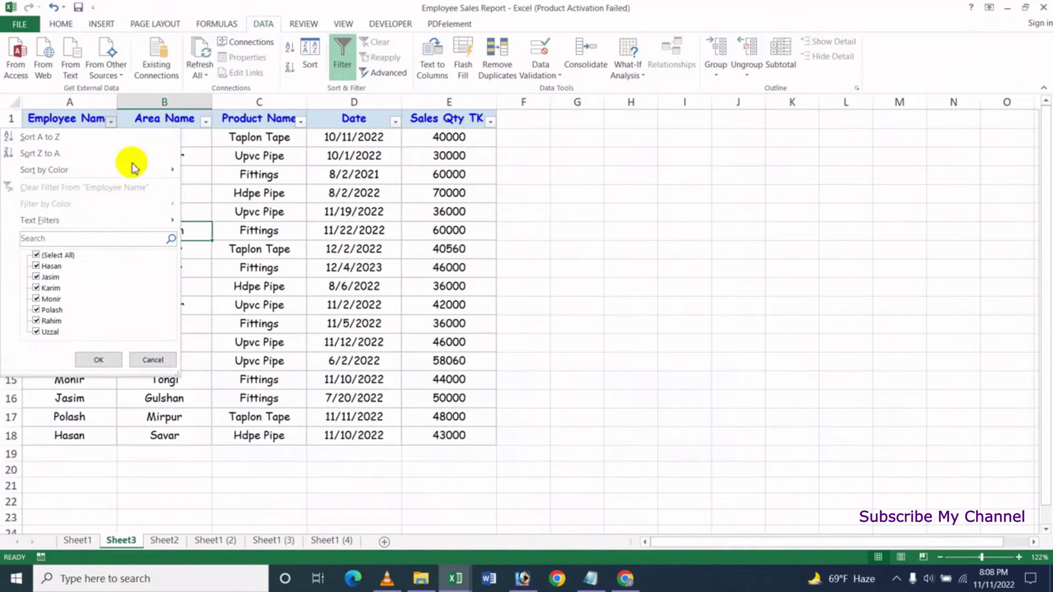
- Browse the channel's videos in Chrome, return to the Excel workbook, and review the Employee Name sort and filter options without applying any
{"action": "left_click", "coordinate": [625, 579]}
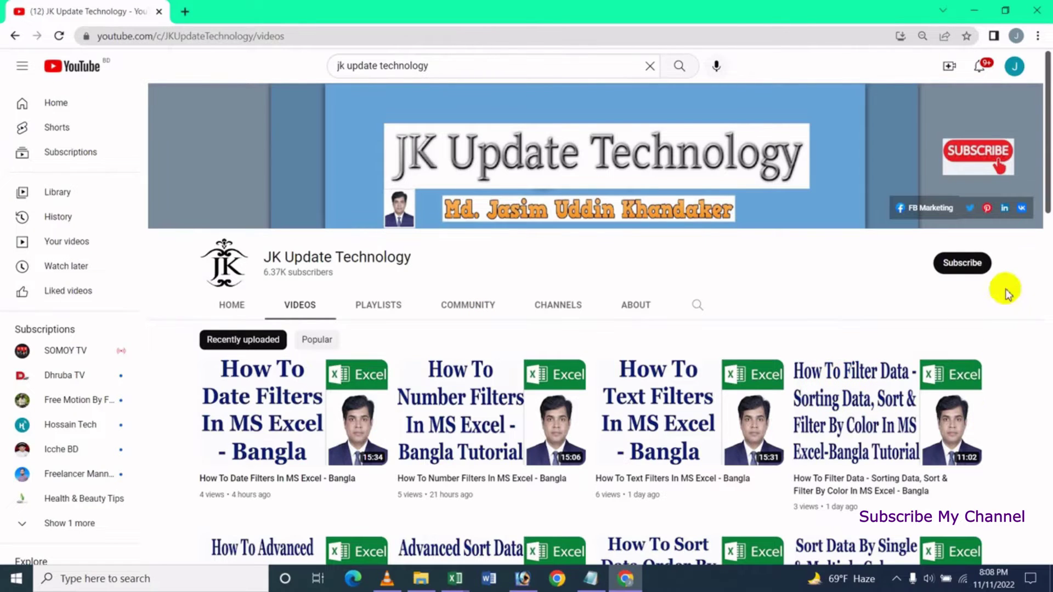
{"action": "scroll", "coordinate": [1049, 207], "scroll_direction": "down", "scroll_amount": 1}
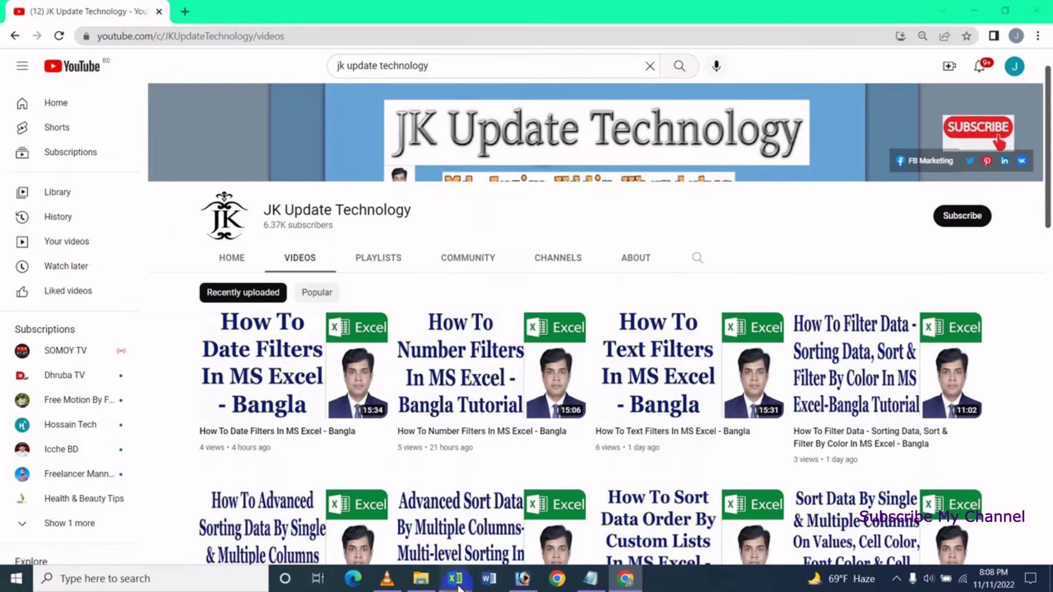
{"action": "mouse_move", "coordinate": [458, 580]}
{"action": "left_click", "coordinate": [512, 531]}
{"action": "left_click", "coordinate": [110, 122]}
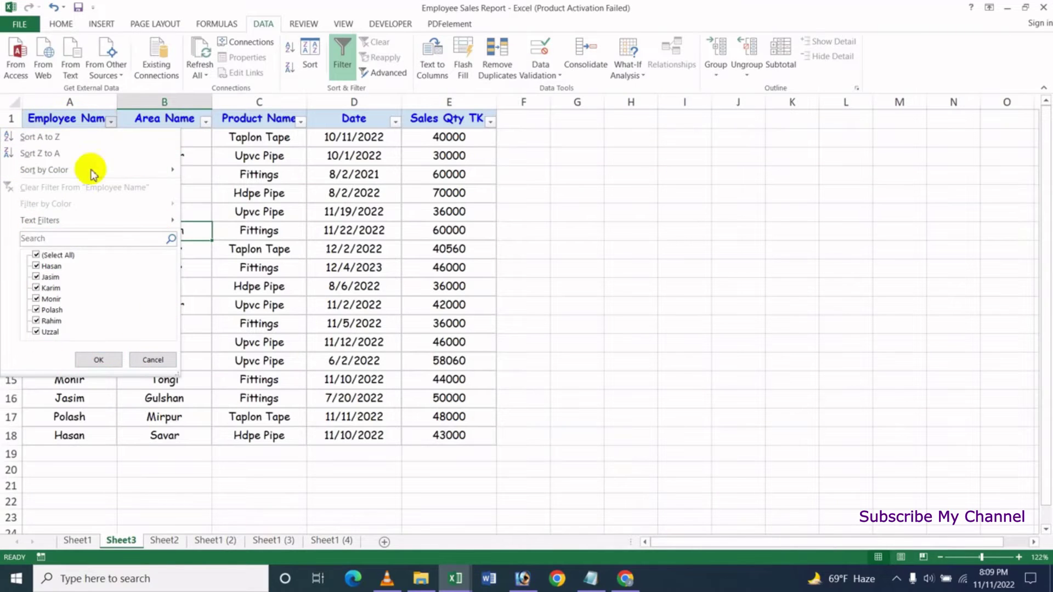
{"action": "left_click", "coordinate": [151, 361]}
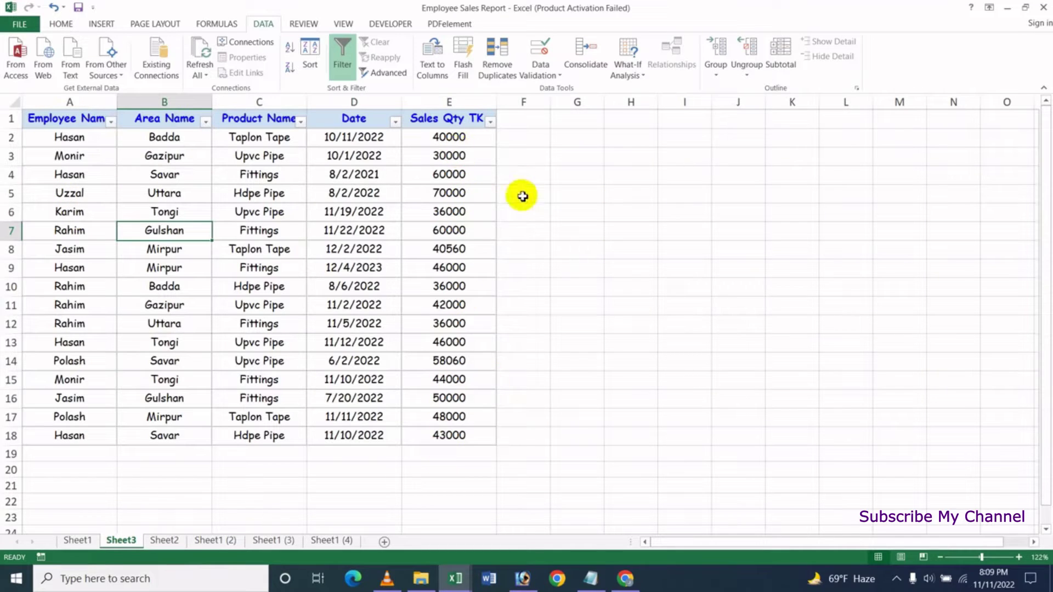
- Filter the Sales Qty TK. column to show only the values 40000 and 43000
{"action": "left_click", "coordinate": [491, 122]}
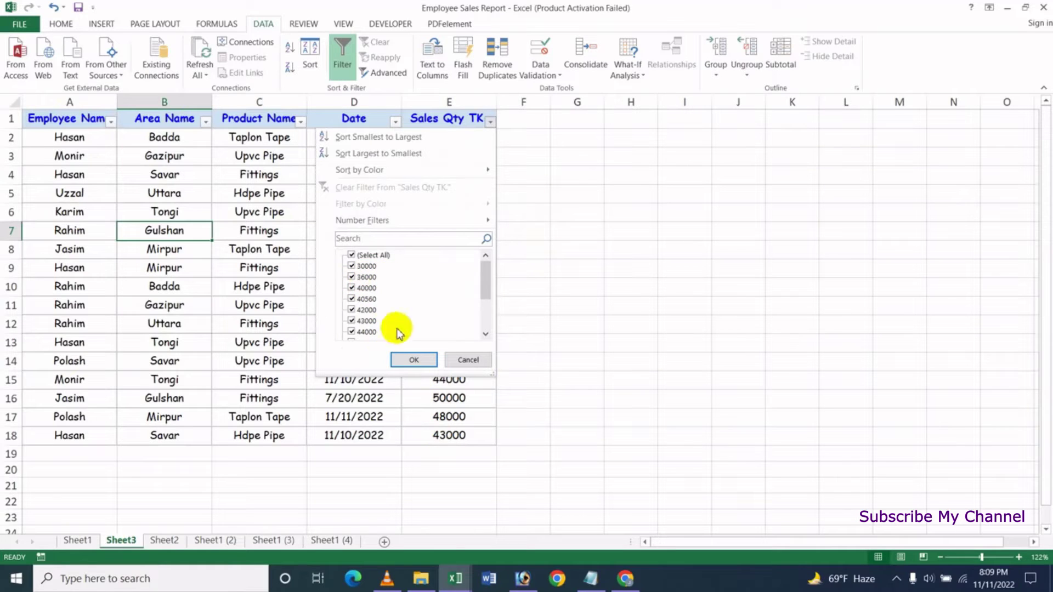
{"action": "mouse_move", "coordinate": [485, 289]}
{"action": "left_mouse_down"}
{"action": "mouse_move", "coordinate": [486, 327]}
{"action": "mouse_move", "coordinate": [475, 277]}
{"action": "left_mouse_up"}
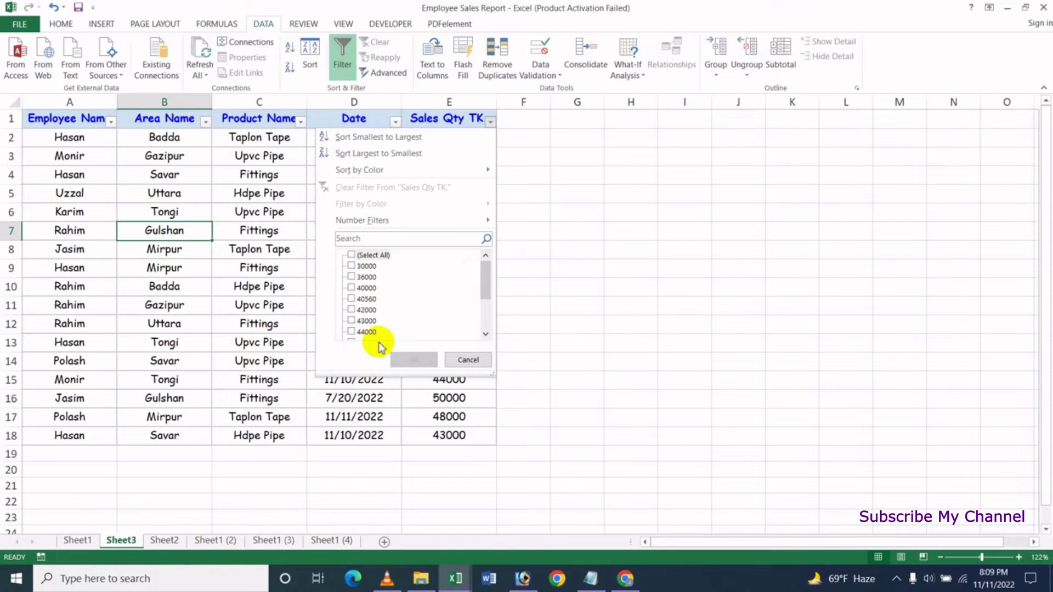
{"action": "left_click", "coordinate": [351, 289]}
{"action": "left_click", "coordinate": [352, 322]}
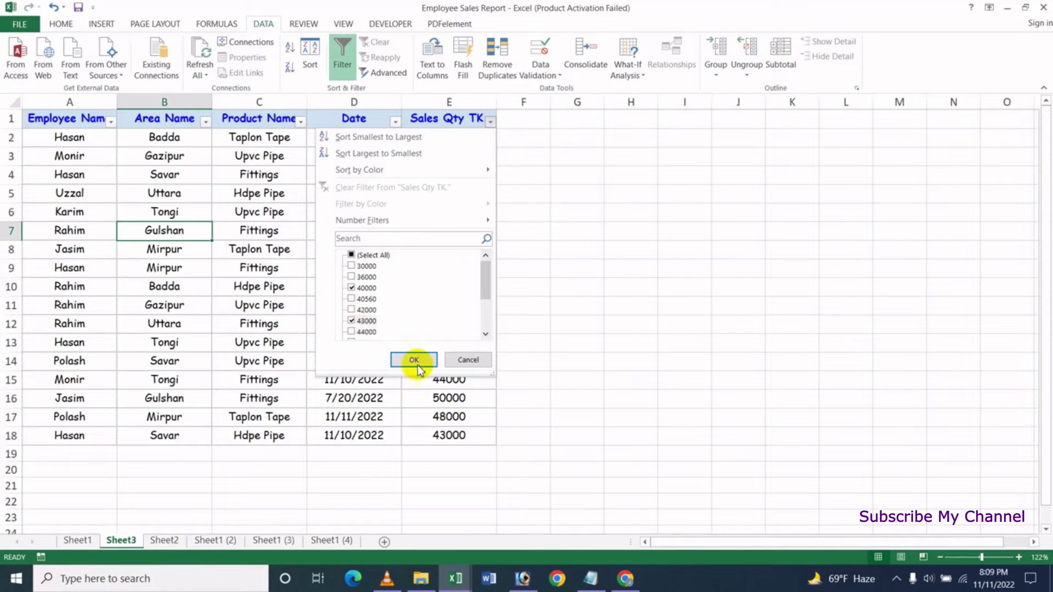
{"action": "left_click", "coordinate": [417, 361]}
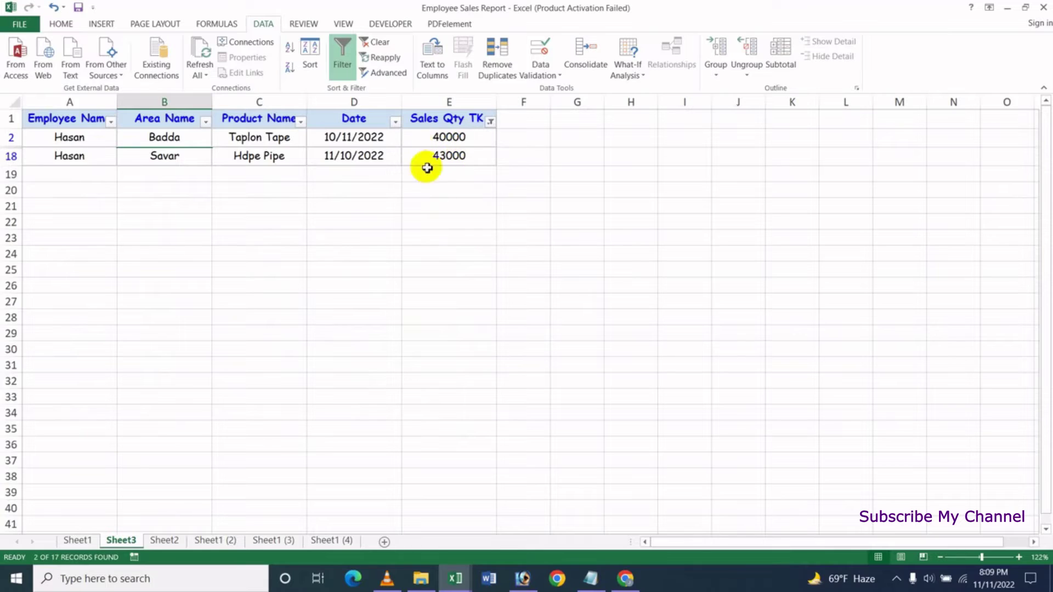